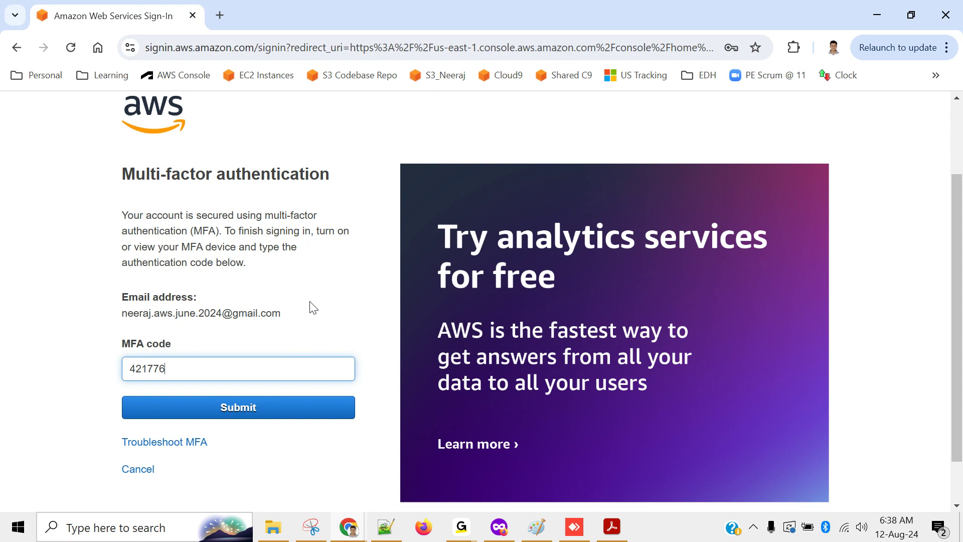
Submit the multi-factor authentication code to finish signing in, and open the S3 service.
left_click(333, 412)
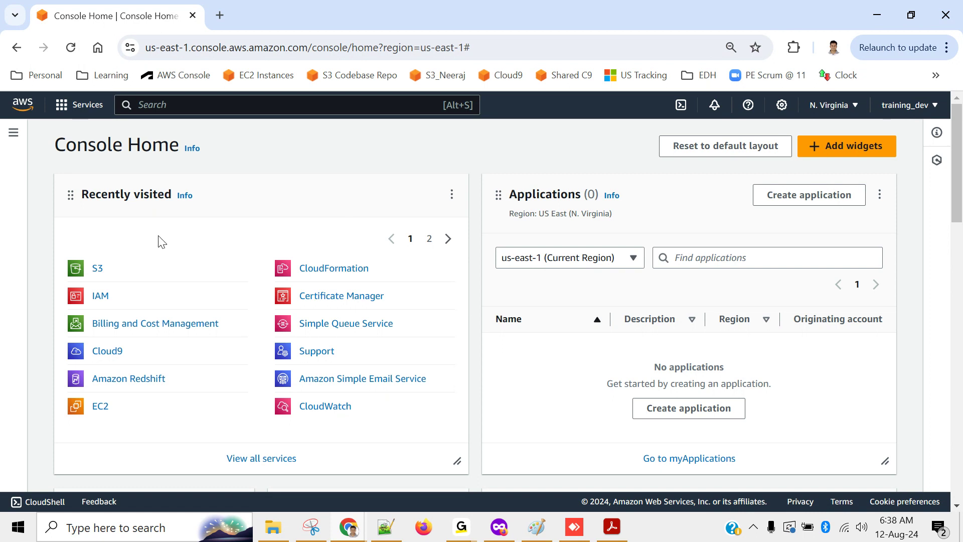
left_click(98, 274)
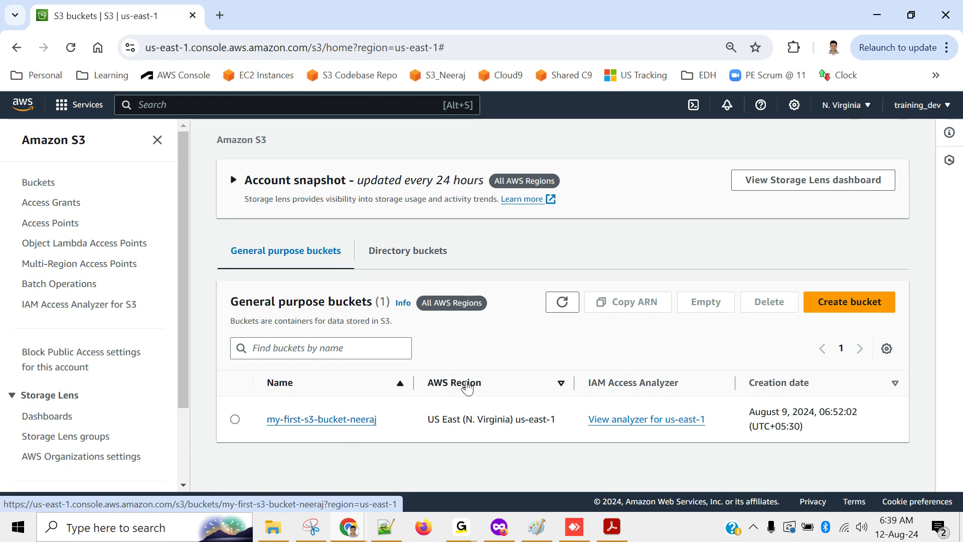
Start a new general purpose bucket and name it "my-static-website-" followed by the owner's first name.
left_click(829, 303)
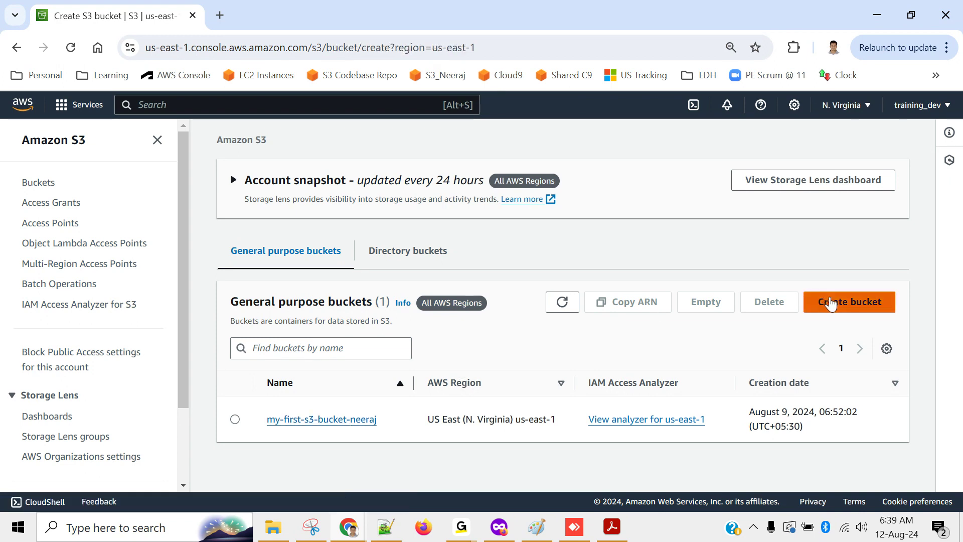
scroll(374, 284, "down", 3)
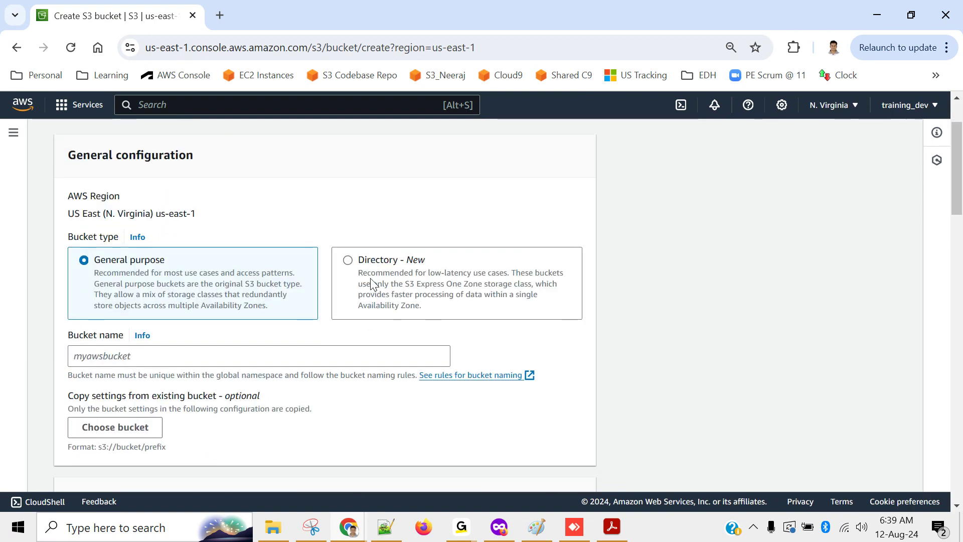
left_click(235, 269)
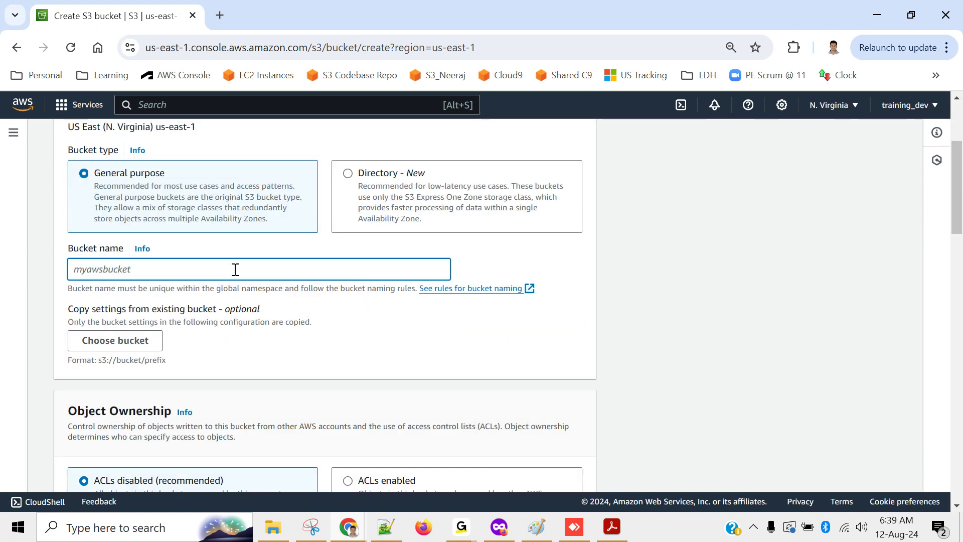
type("my-stati")
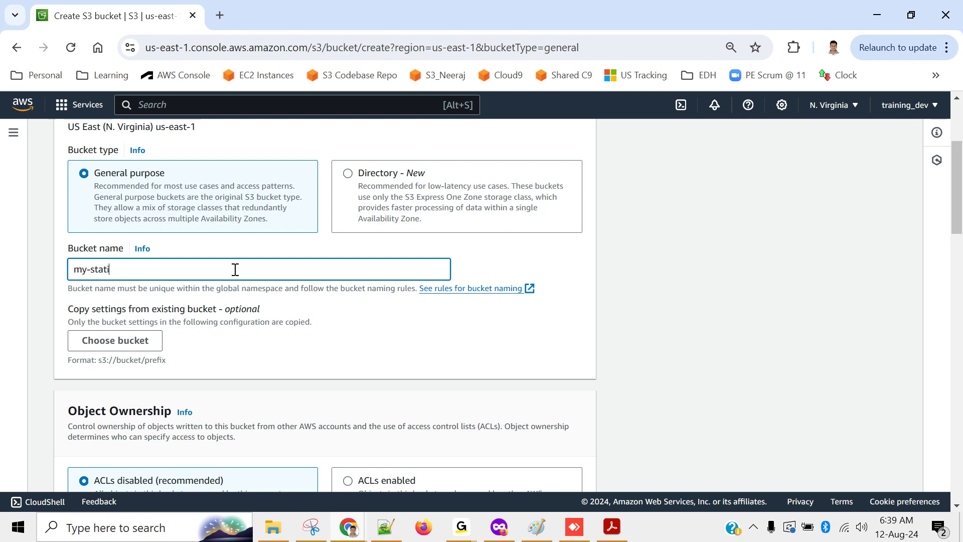
type("c-website-neeraj")
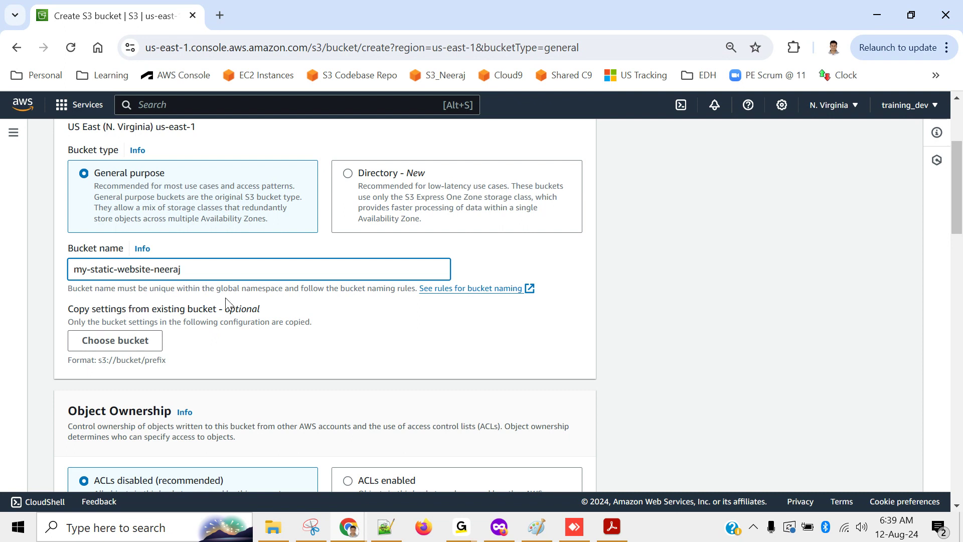
Enable versioning for the new bucket, create it with the remaining default settings and dismiss the notification.
scroll(277, 286, "down", 2)
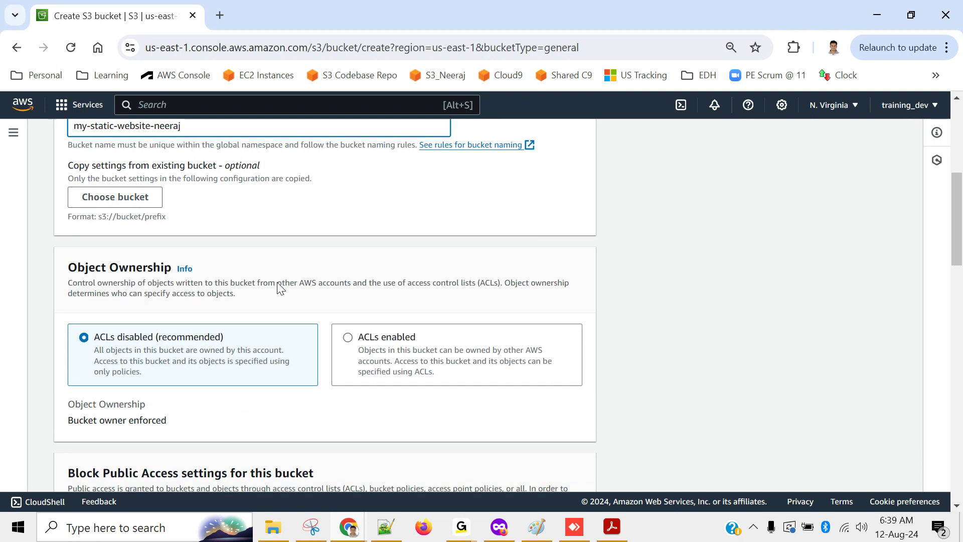
scroll(278, 286, "down", 6)
scroll(278, 286, "down", 4)
left_click(100, 297)
scroll(243, 285, "down", 7)
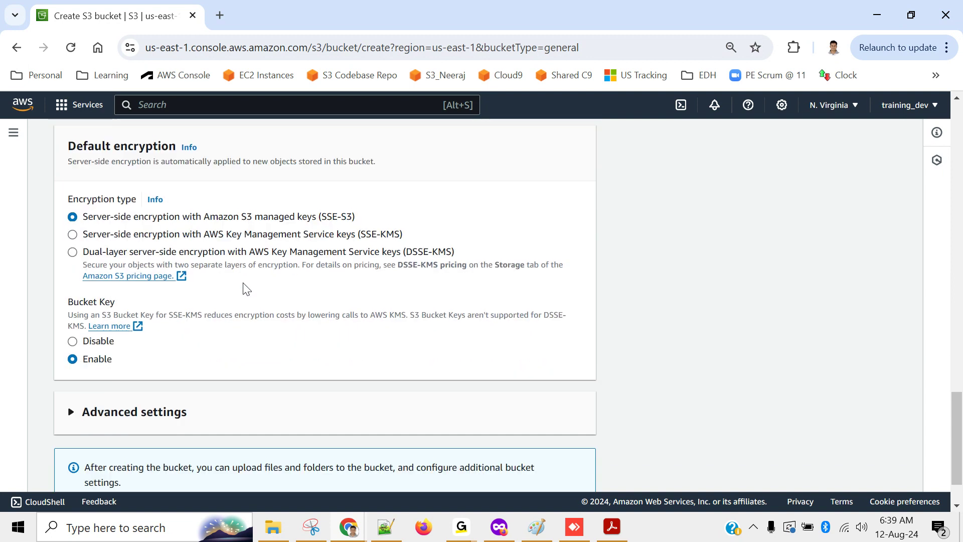
scroll(245, 287, "down", 1)
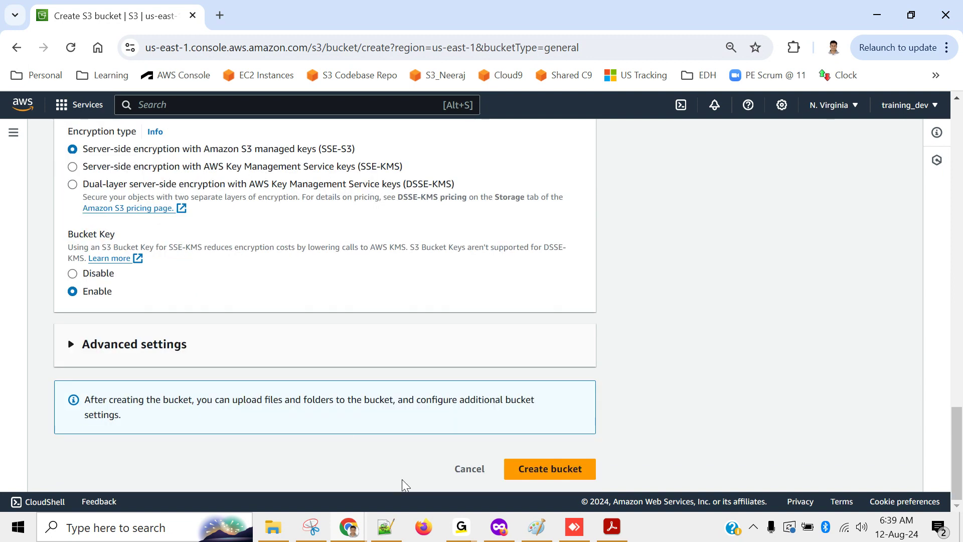
left_click(562, 475)
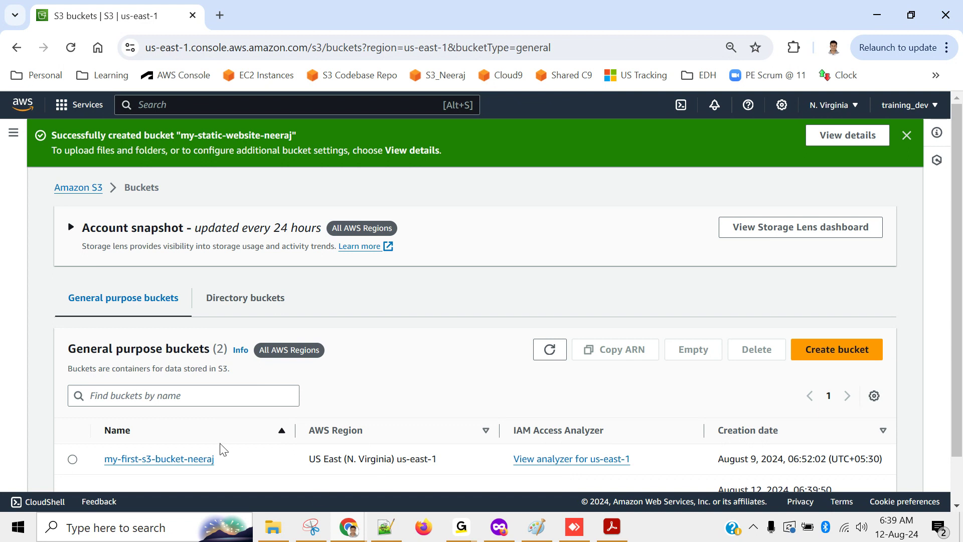
left_click(906, 136)
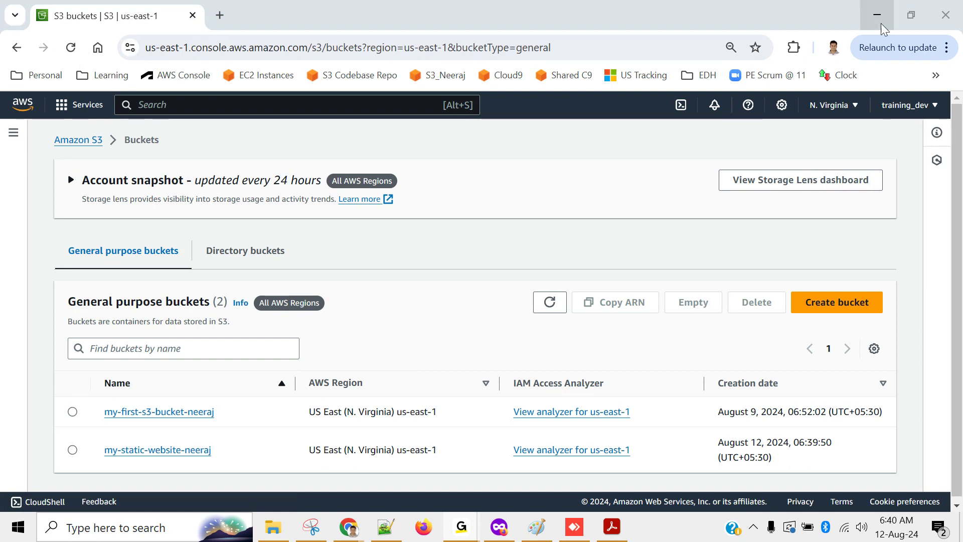
Open the newly created static website bucket and show its properties.
left_click(910, 15)
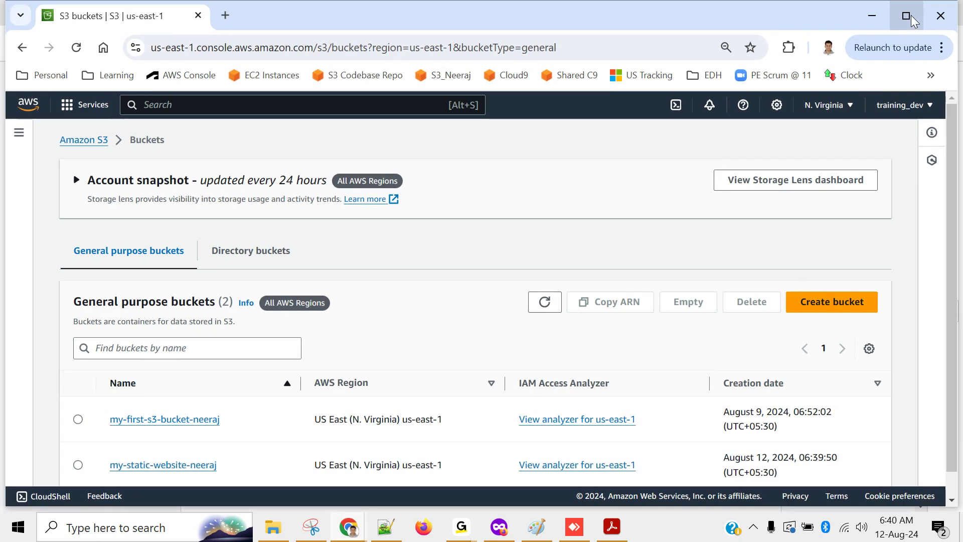
left_click(205, 466)
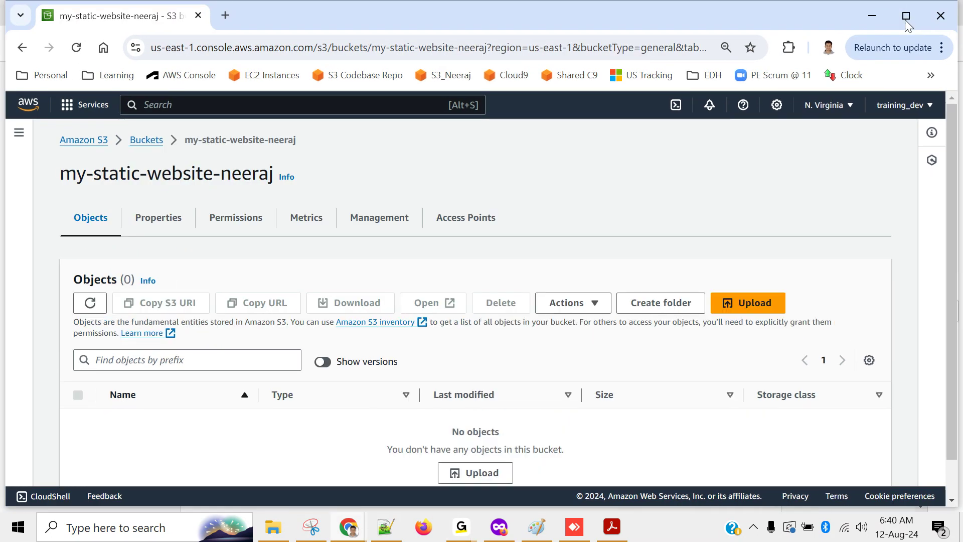
left_click(906, 19)
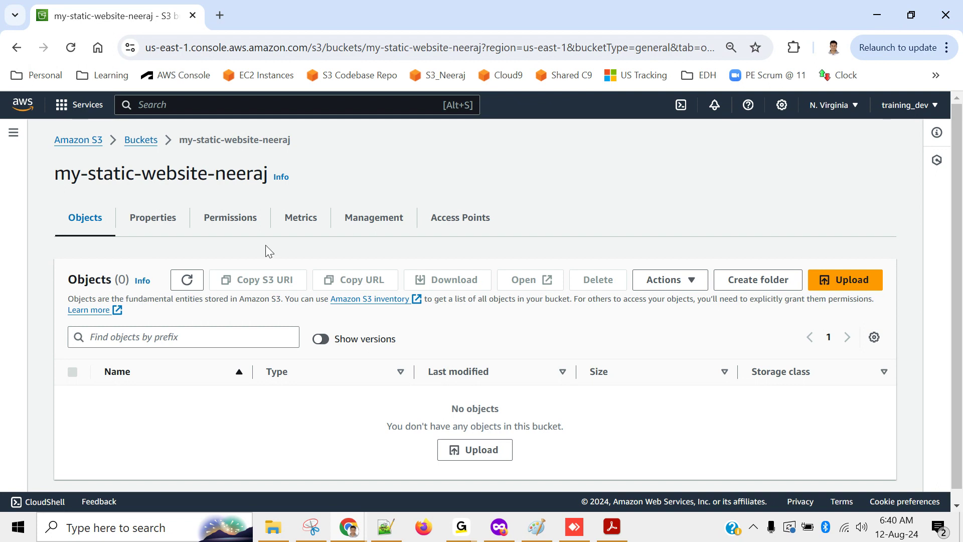
scroll(354, 268, "down", 1)
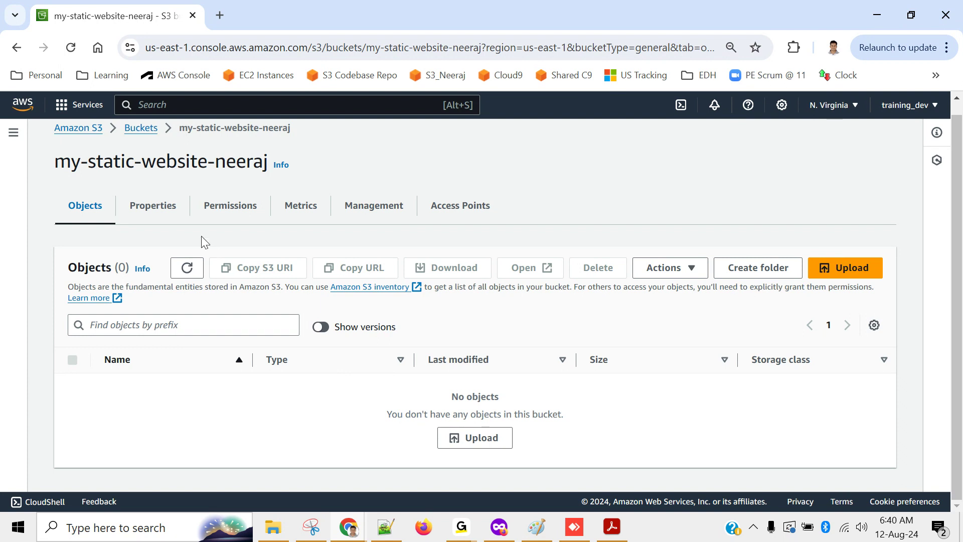
left_click(146, 214)
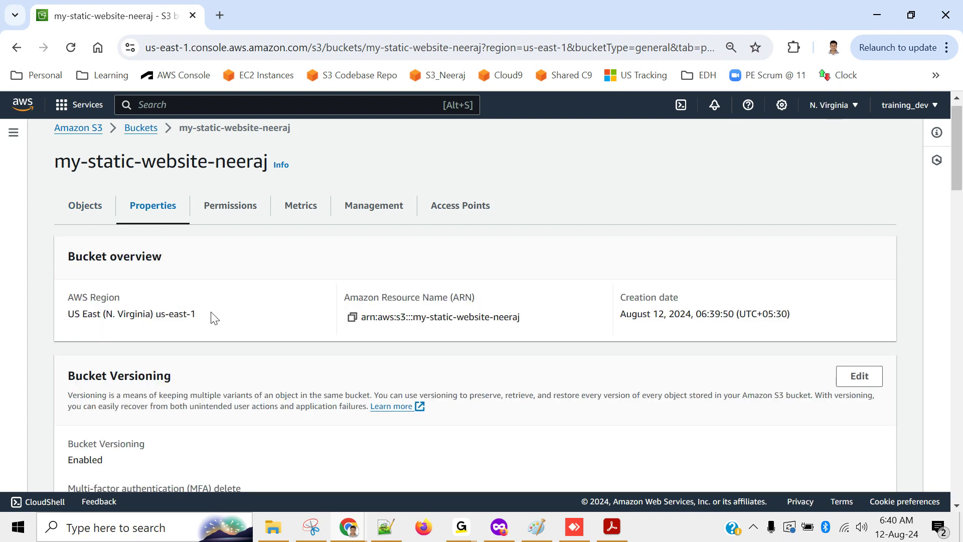
Review the bucket's properties, including region, creation date, versioning, tags, access logging and event notifications.
scroll(212, 316, "down", 2)
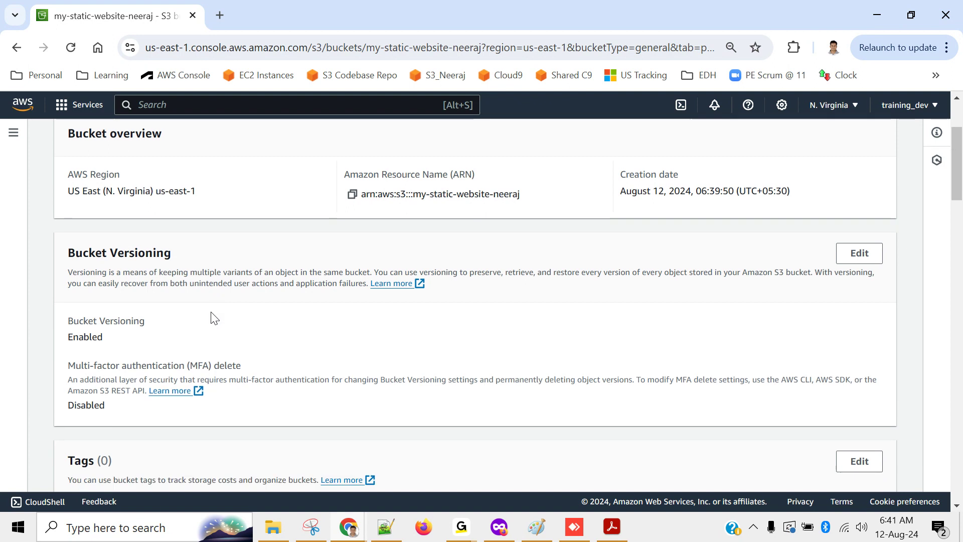
scroll(210, 318, "up", 1)
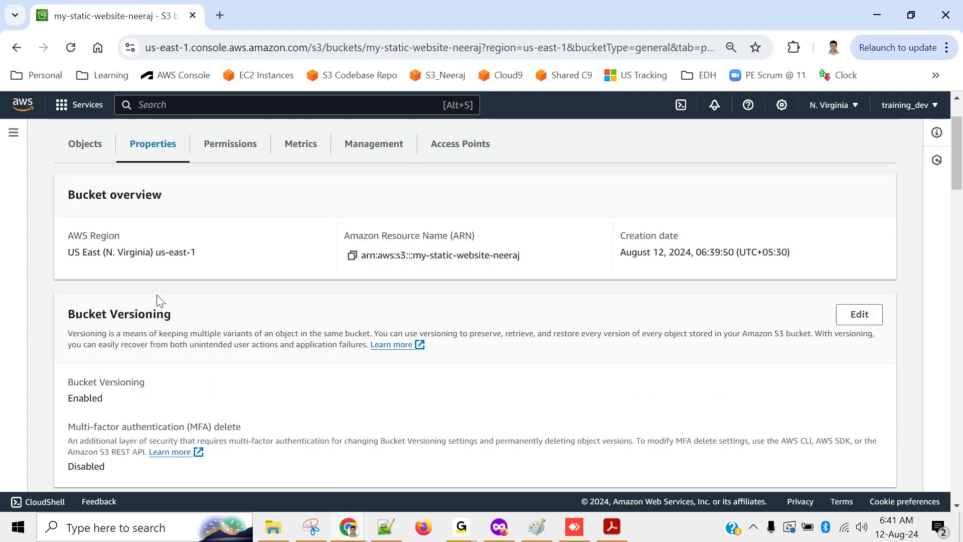
left_click_drag(142, 250, 197, 250)
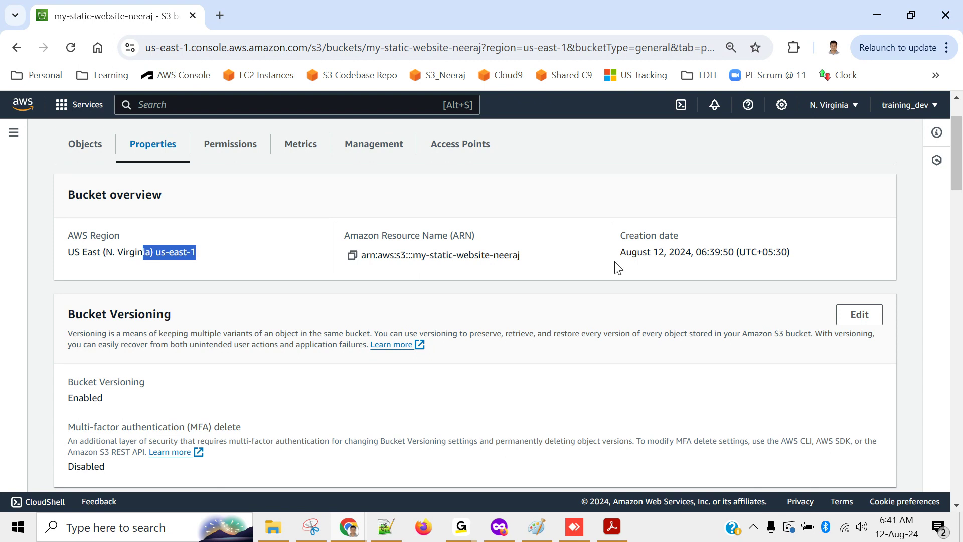
left_click_drag(638, 251, 708, 266)
scroll(411, 377, "down", 10)
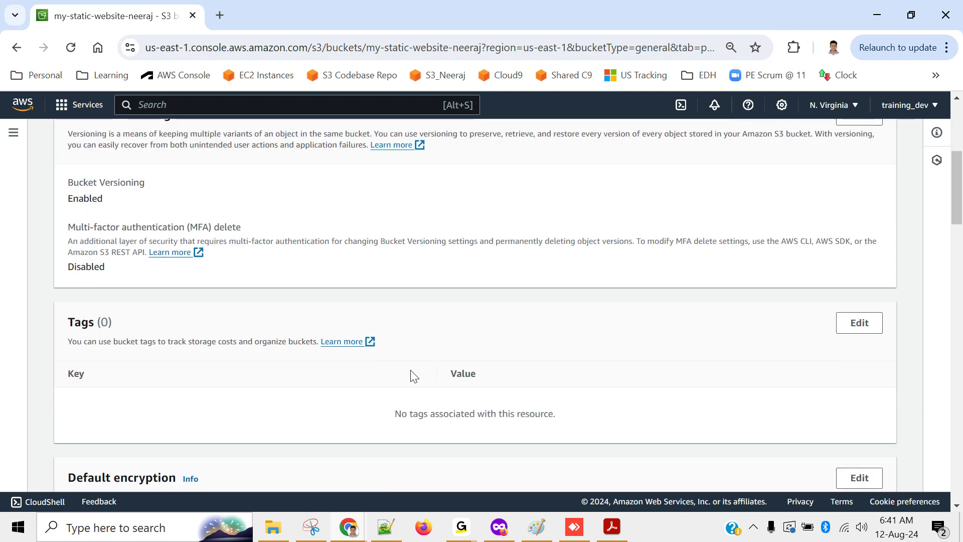
scroll(411, 377, "down", 13)
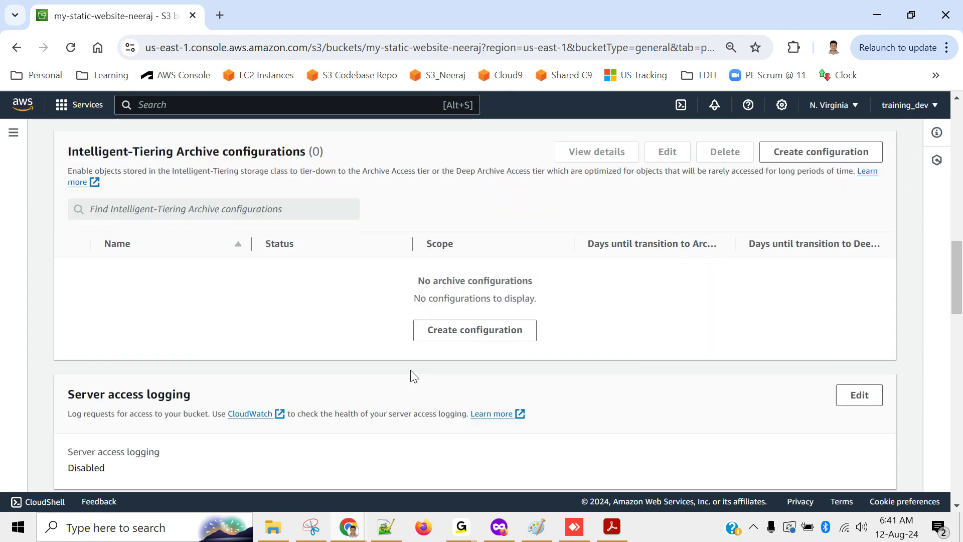
scroll(412, 377, "down", 10)
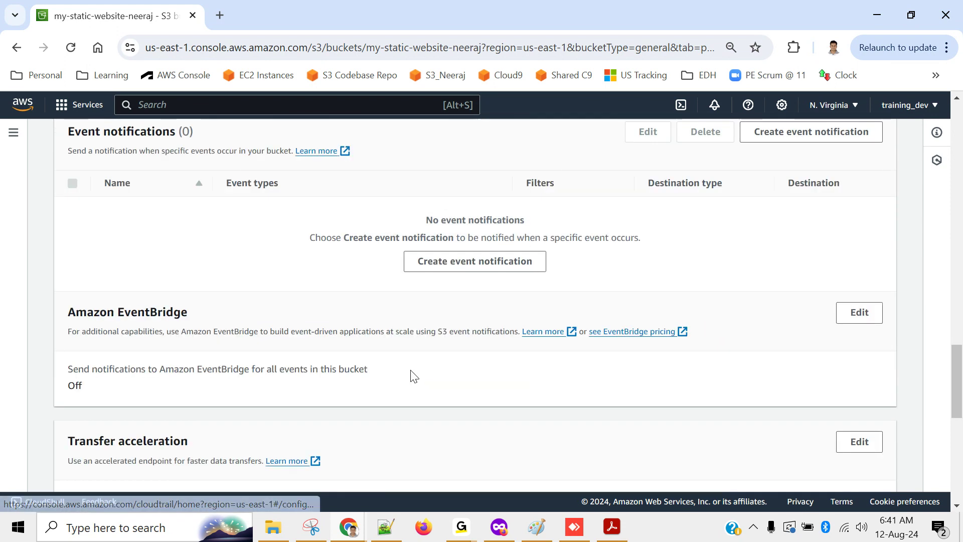
scroll(411, 372, "up", 20)
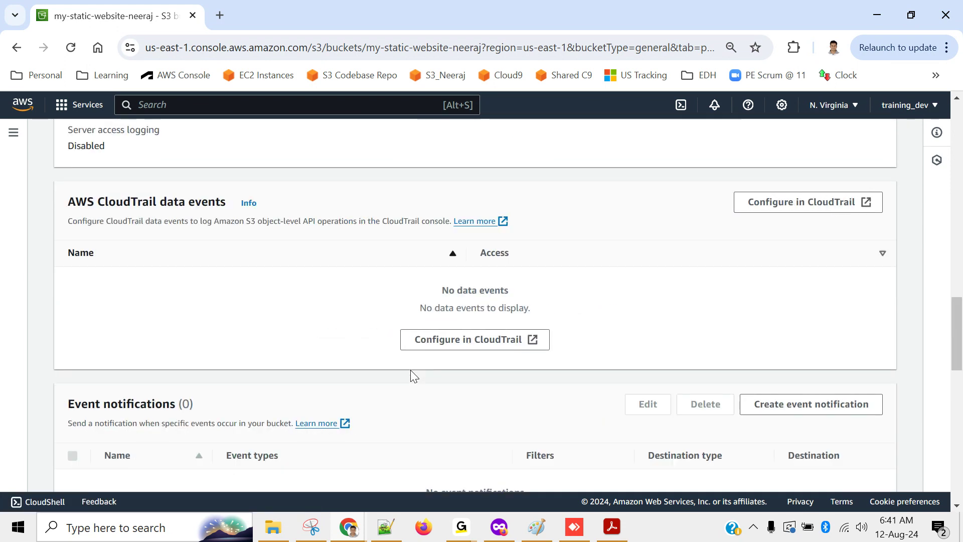
scroll(411, 376, "up", 5)
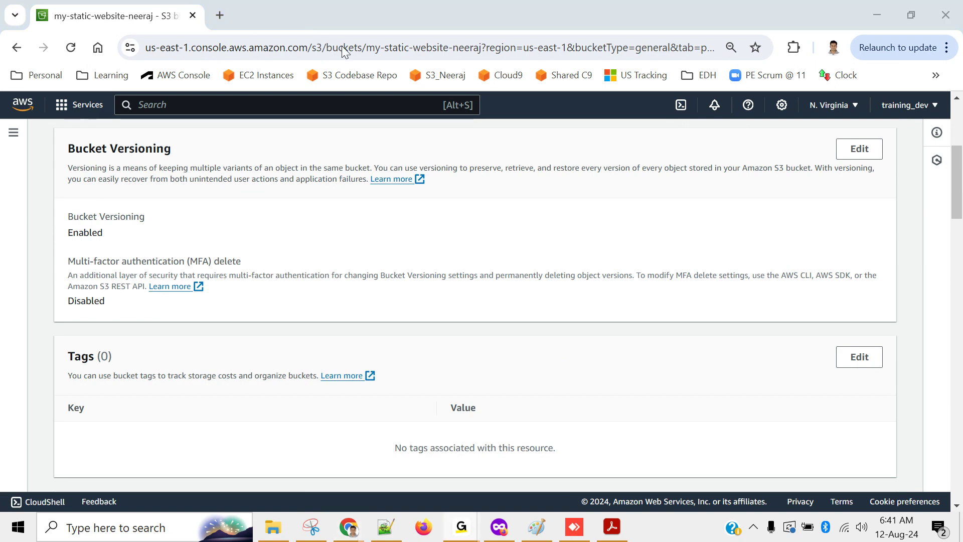
Edit the bucket's static website hosting property and set it to Enable.
scroll(205, 207, "down", 10)
scroll(204, 206, "down", 15)
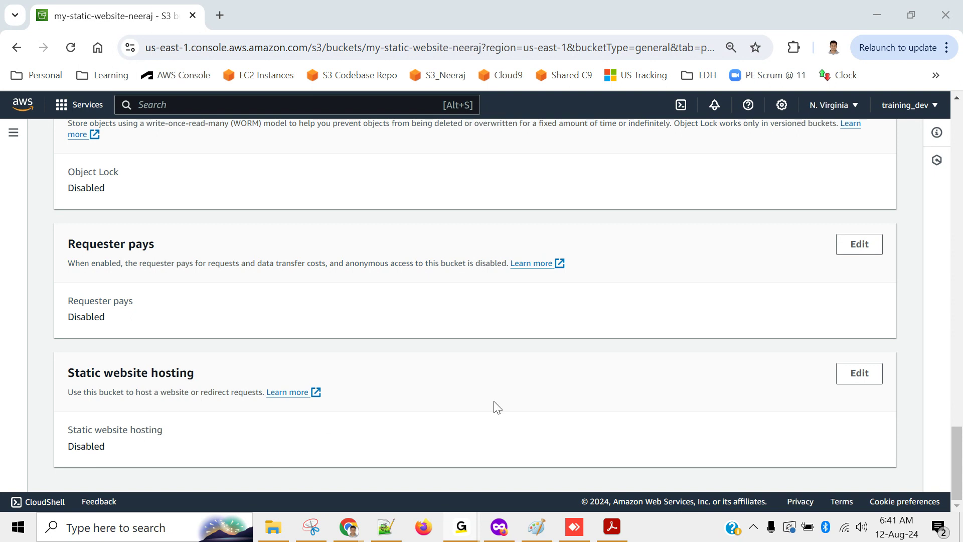
left_click(873, 377)
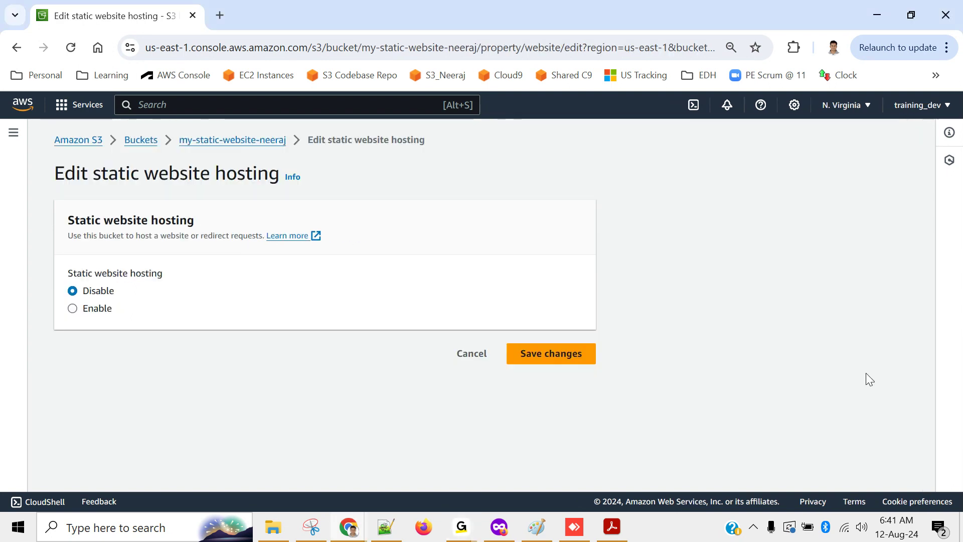
left_click(95, 309)
scroll(301, 306, "down", 1)
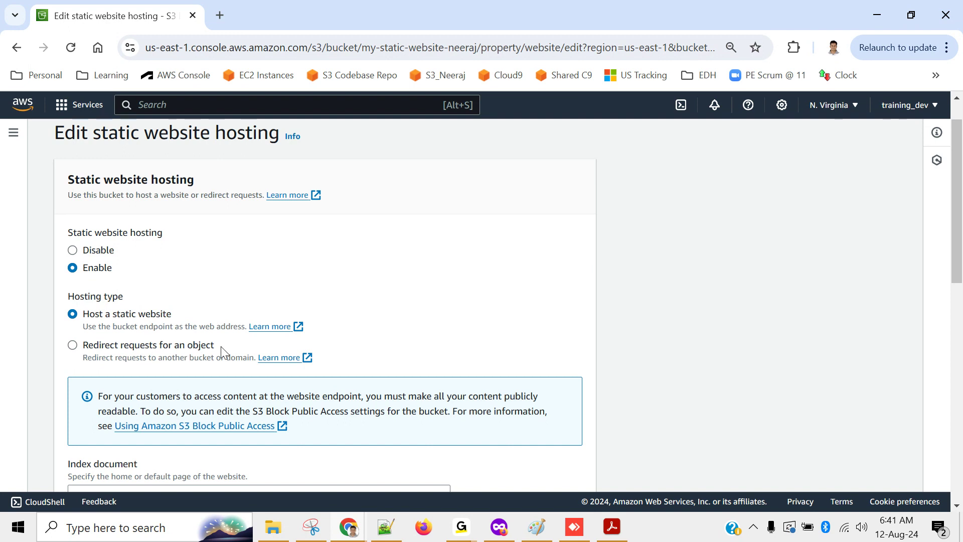
Set index.html as the index document for static website hosting, save the changes and dismiss the notification.
scroll(408, 316, "down", 5)
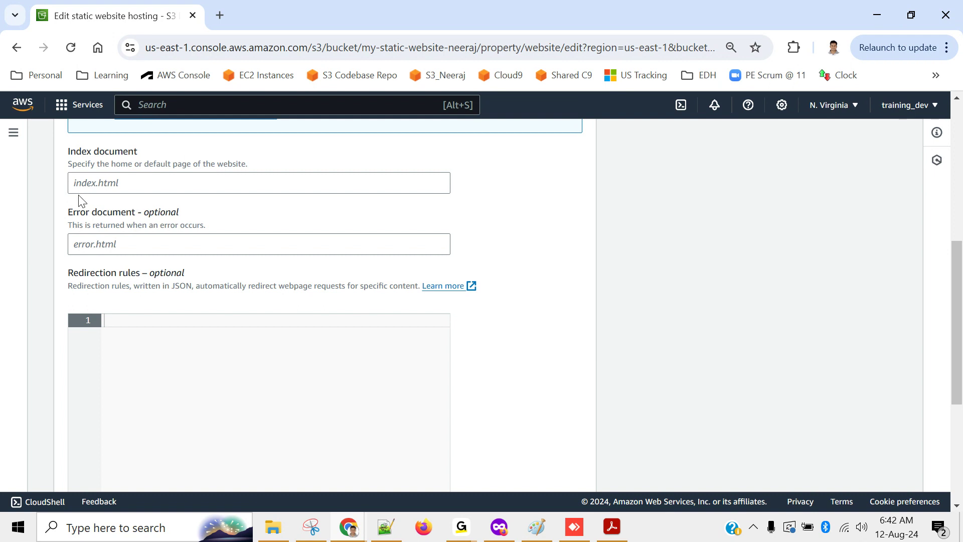
left_click(127, 181)
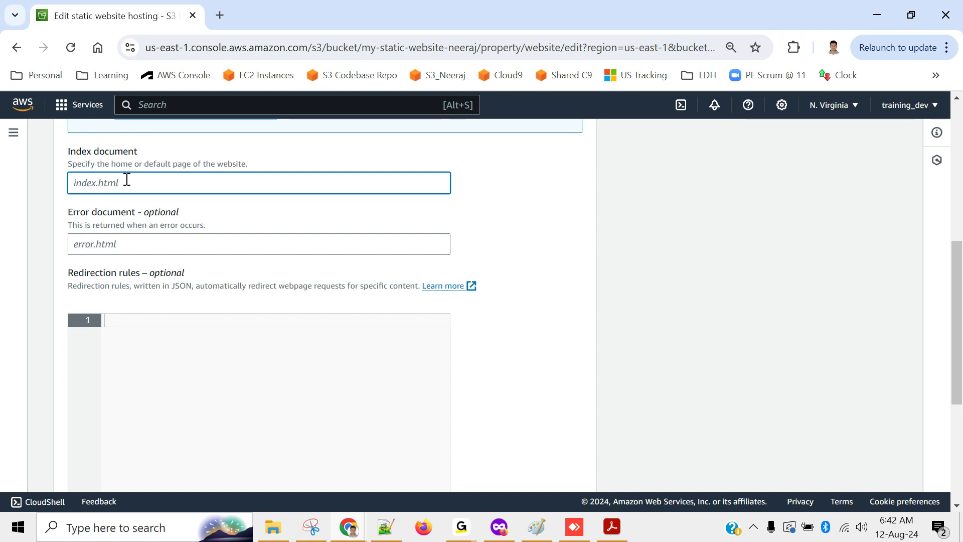
type("index")
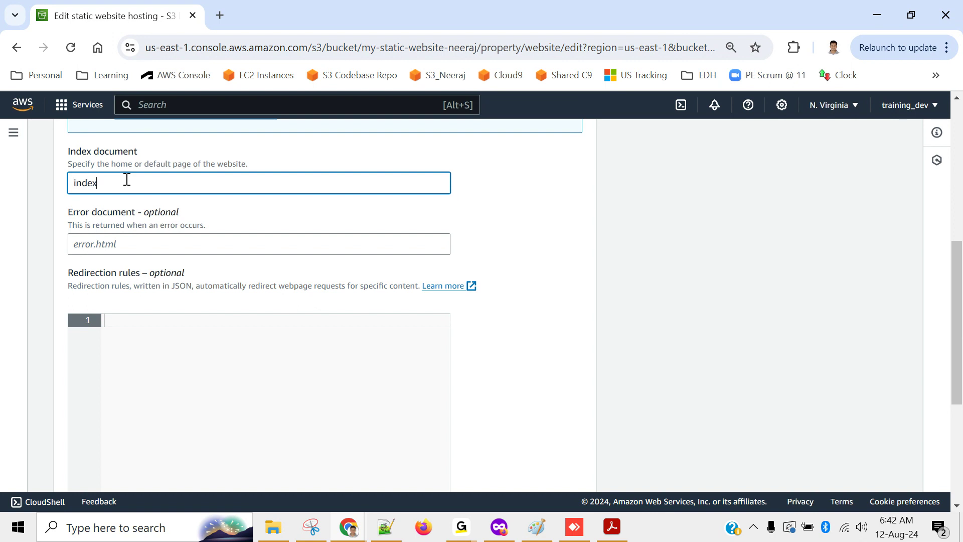
type(".html")
scroll(324, 208, "down", 1)
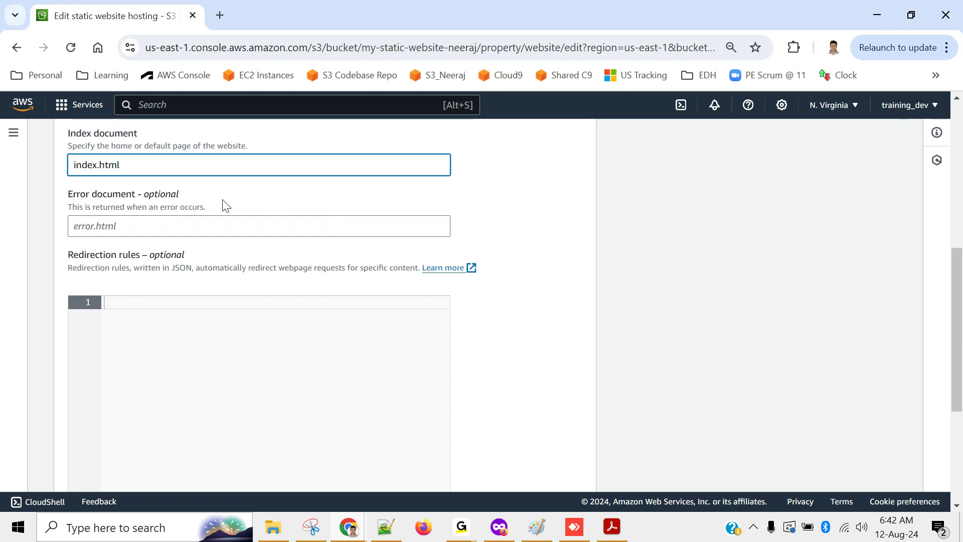
scroll(211, 270, "down", 5)
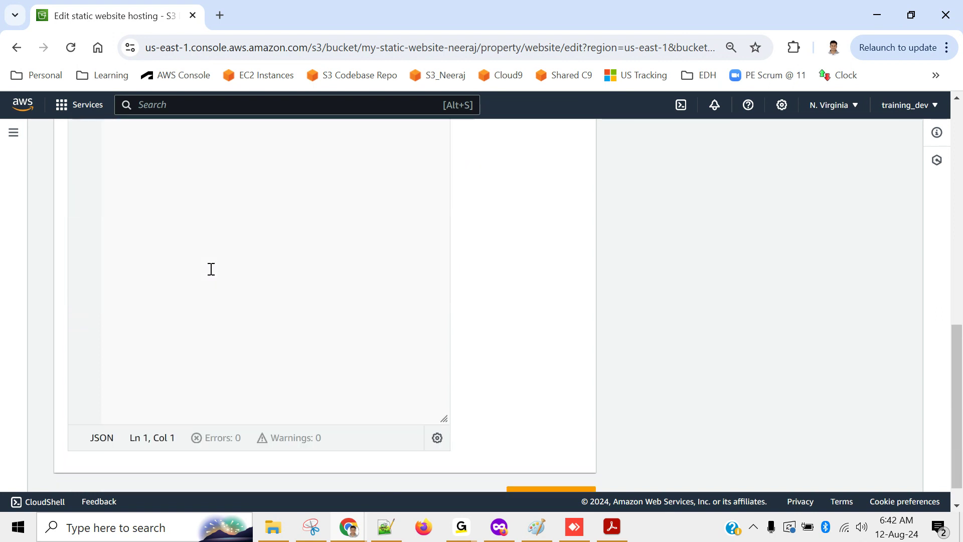
scroll(212, 269, "down", 1)
left_click(546, 469)
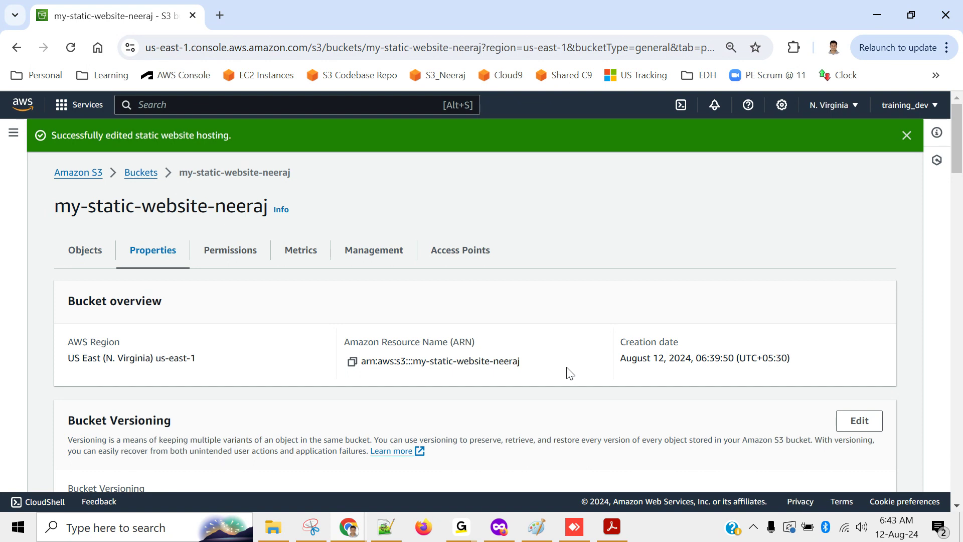
scroll(571, 373, "down", 3)
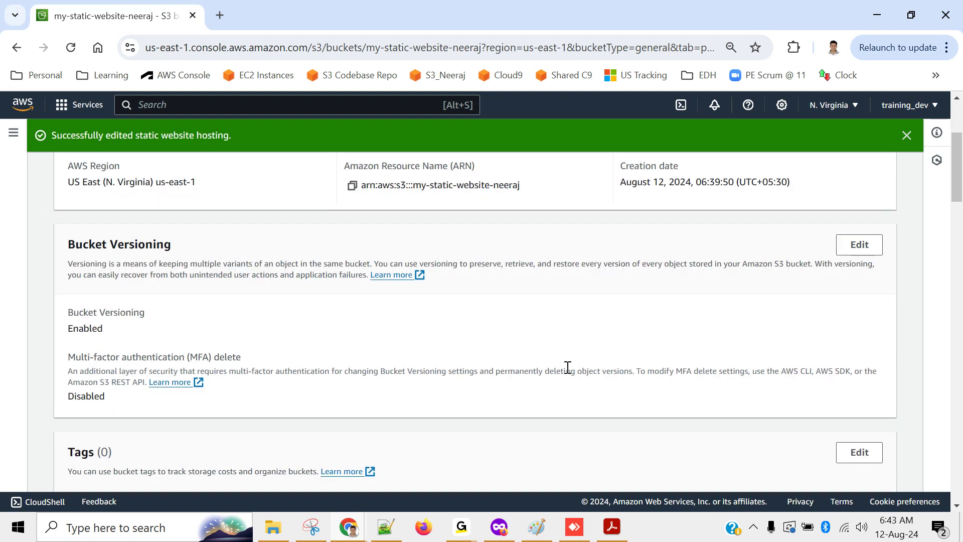
scroll(567, 367, "up", 3)
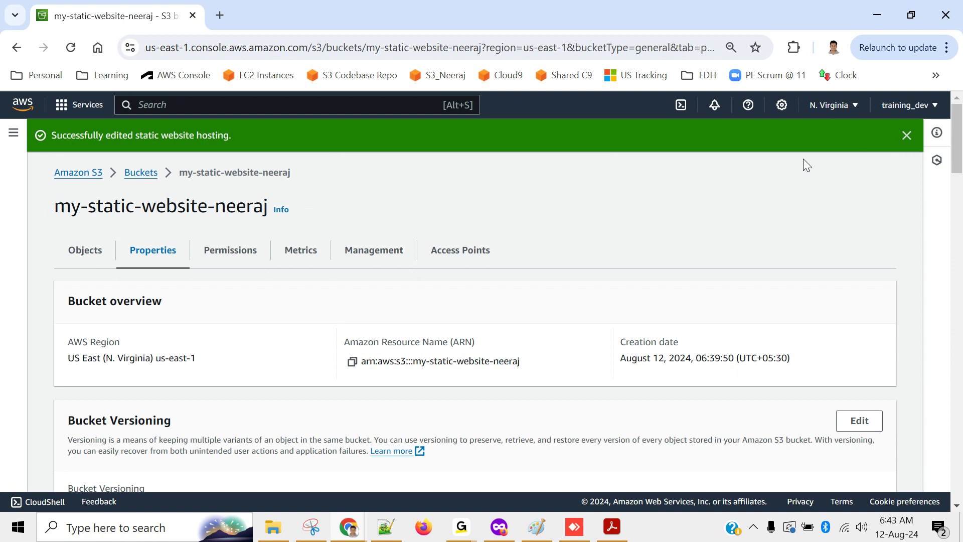
left_click(907, 135)
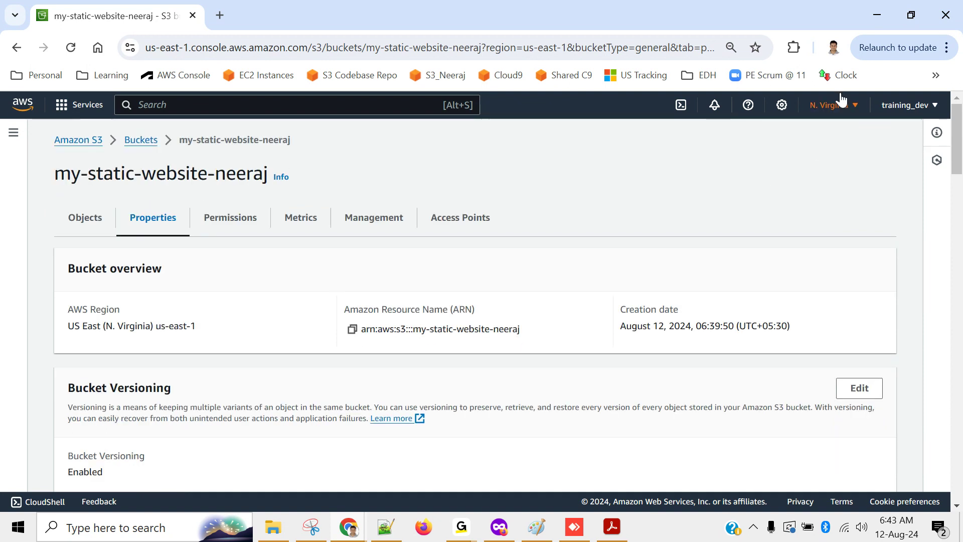
left_click(934, 35)
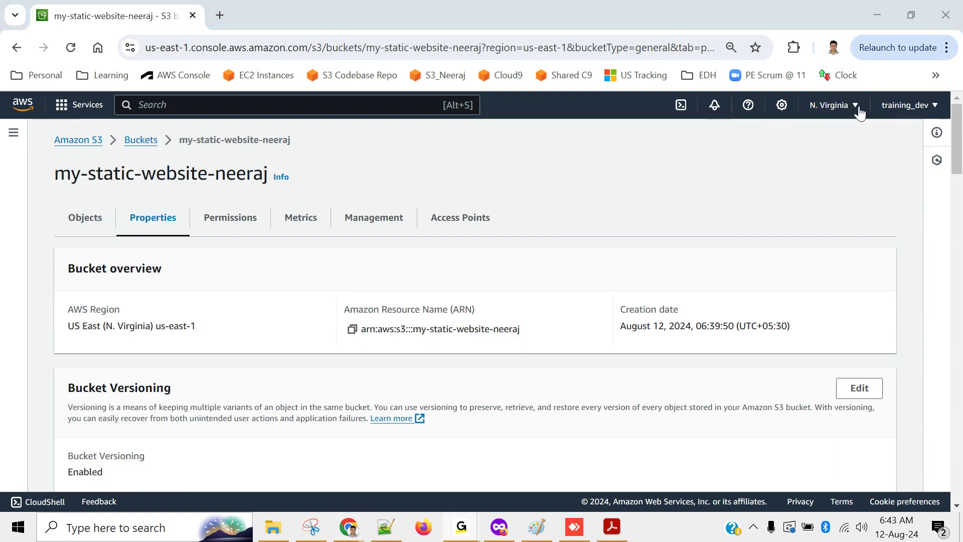